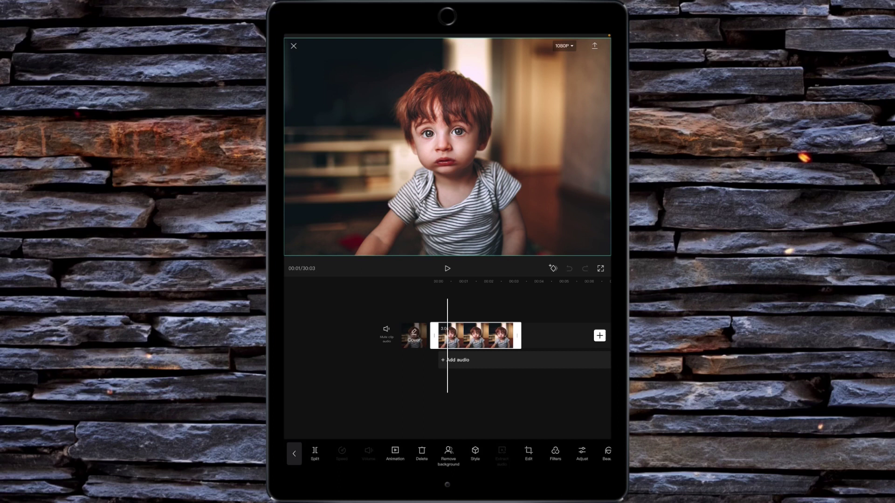
Step: Apply CapCut's 3D Zoom style to the red-haired toddler photo
left_click(474, 453)
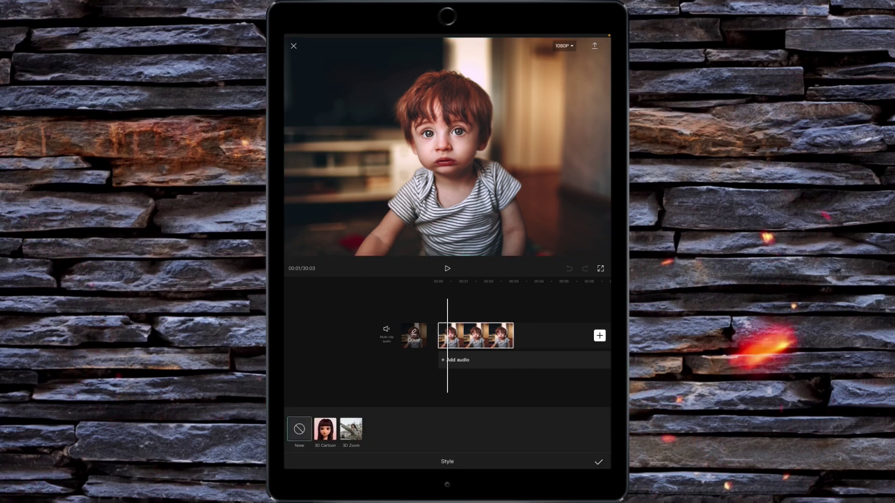
left_click(351, 429)
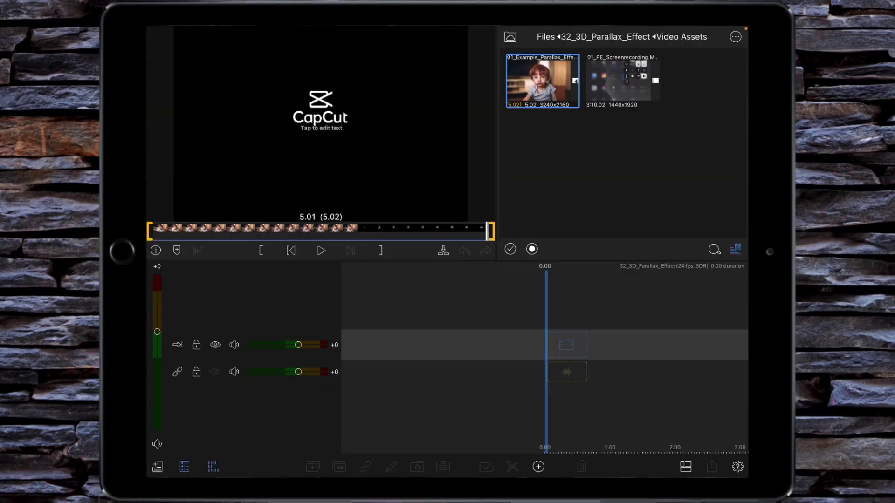
Step: Trim the parallax clip's out-point to about 3.00, add it to the timeline, and play it back
left_click_drag(296, 230, 152, 231)
left_click_drag(490, 231, 348, 231)
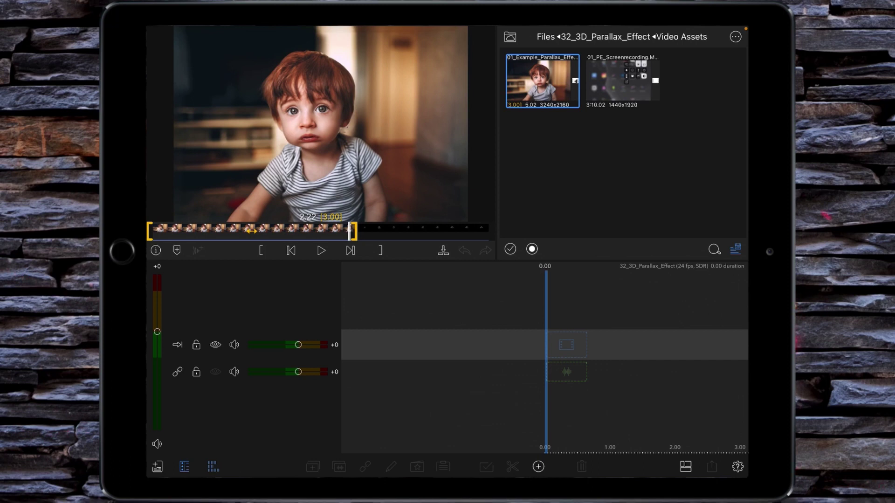
left_click_drag(314, 140, 545, 346)
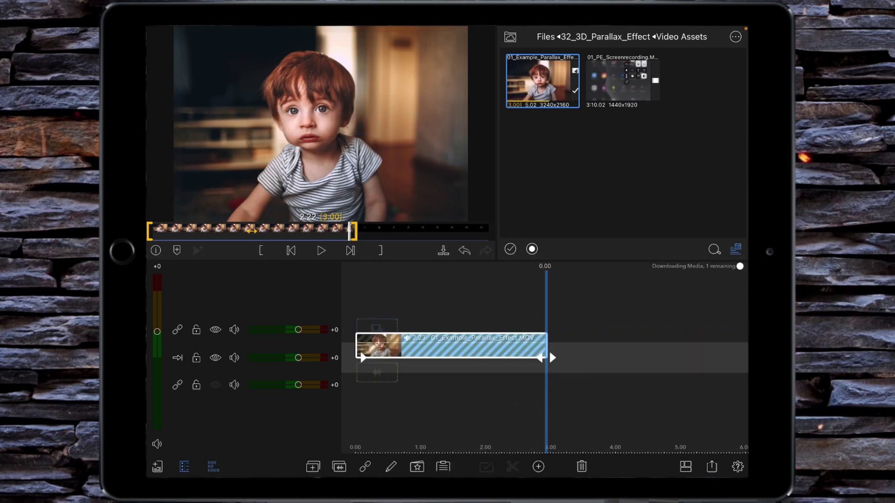
mouse_move(584, 310)
left_mouse_down()
mouse_move(711, 309)
mouse_move(641, 309)
left_mouse_up()
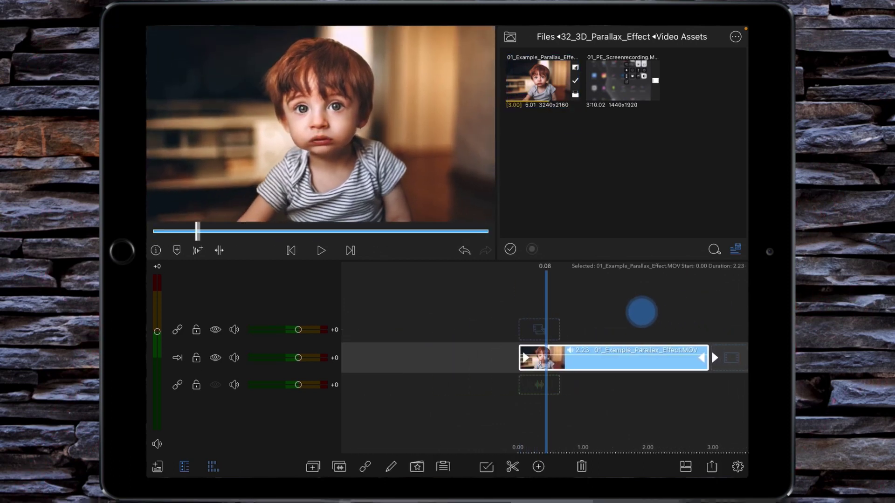
mouse_move(699, 305)
left_mouse_down()
mouse_move(592, 316)
mouse_move(704, 306)
left_mouse_up()
key("space")
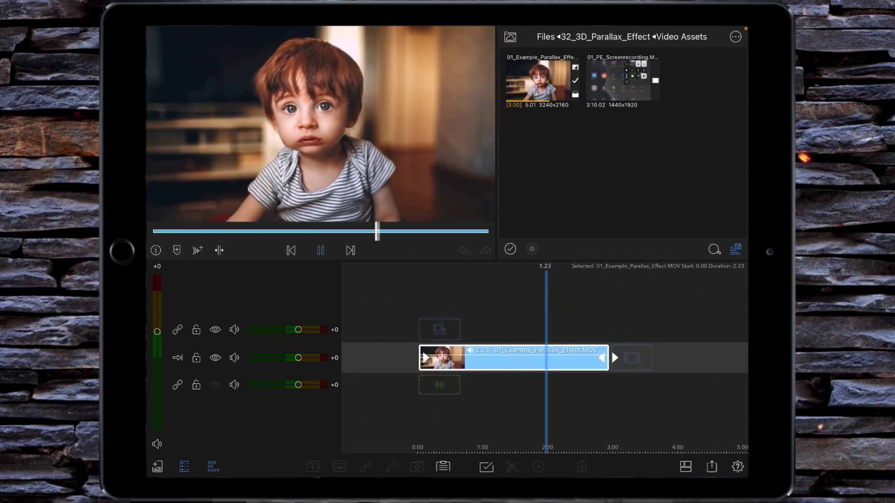
key("Home")
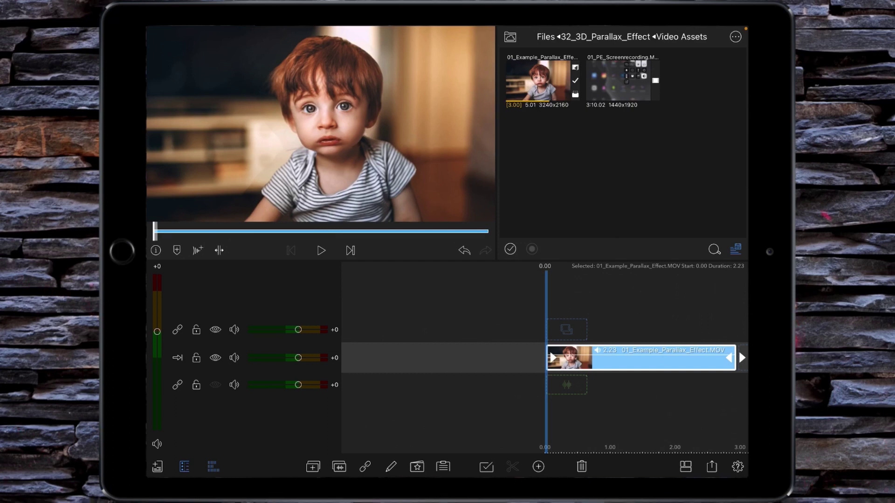
Step: In Frame & Fit, keyframe the clip's last frame with Size set to 105
double_click(640, 357)
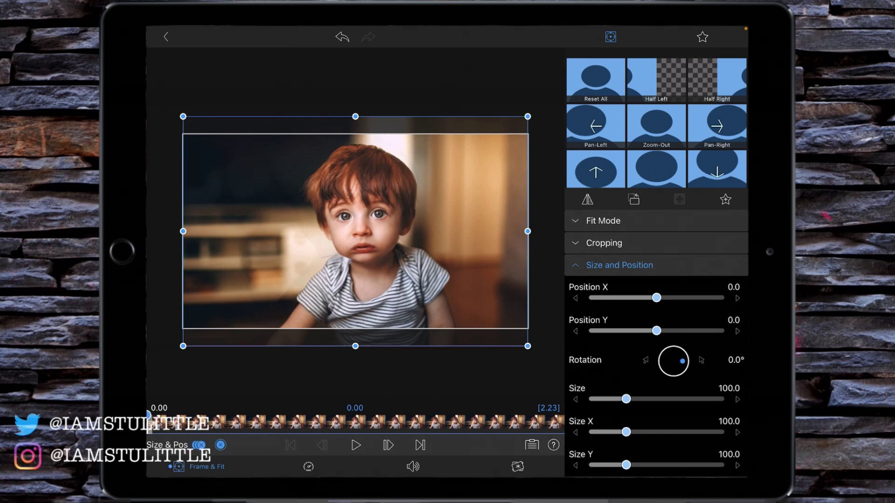
left_click(420, 444)
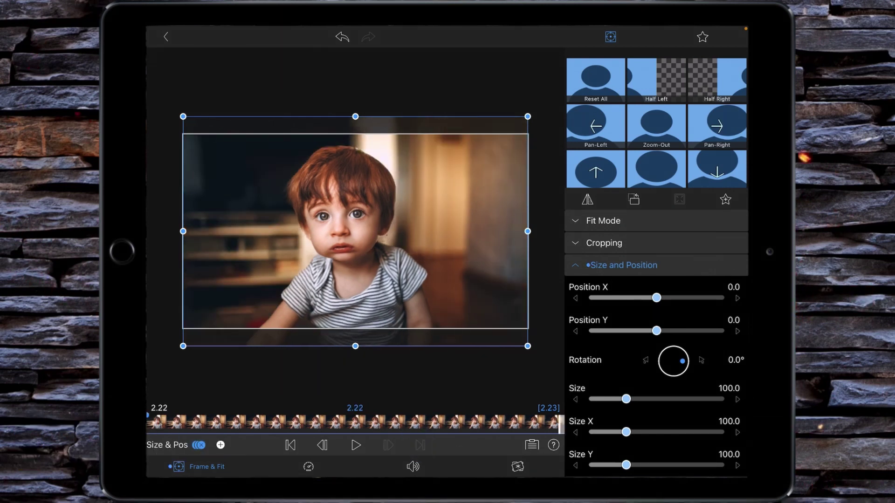
left_click(221, 445)
left_click_drag(626, 399, 627, 400)
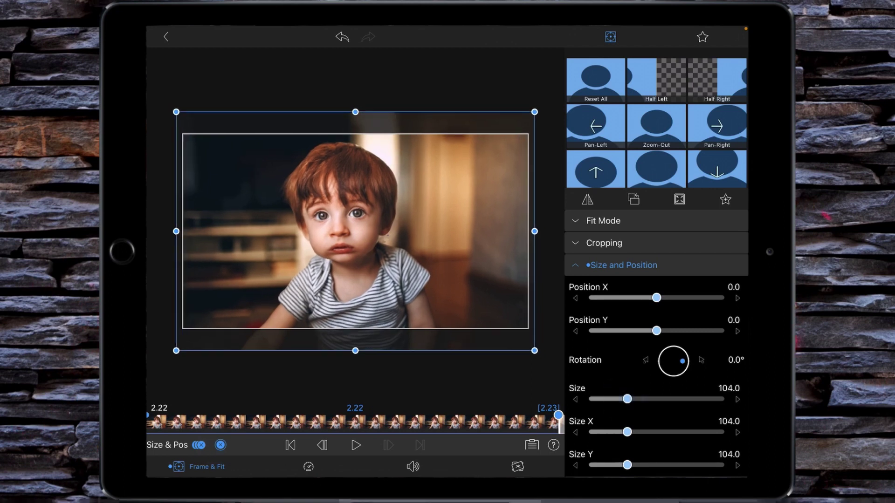
left_click(734, 397)
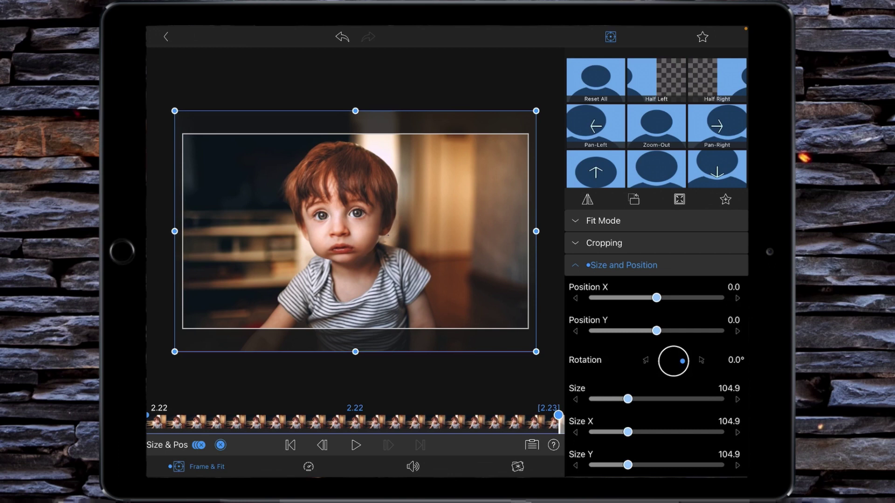
left_click(165, 36)
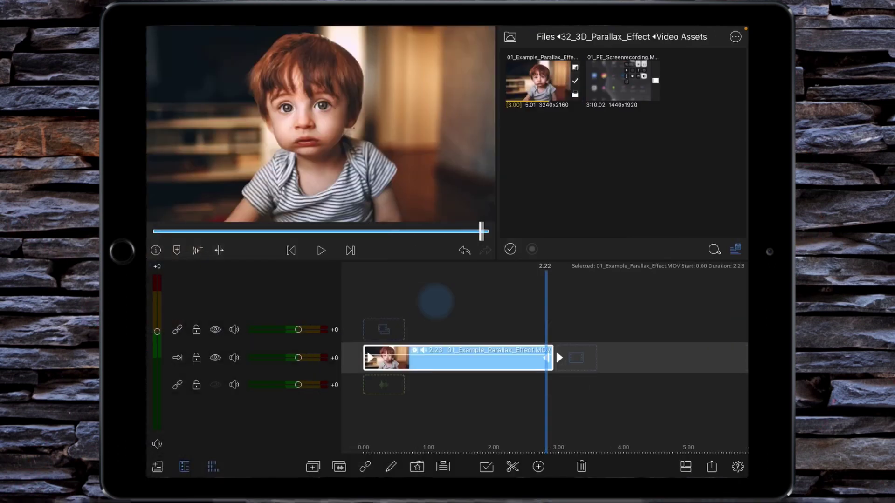
left_click_drag(435, 300, 682, 282)
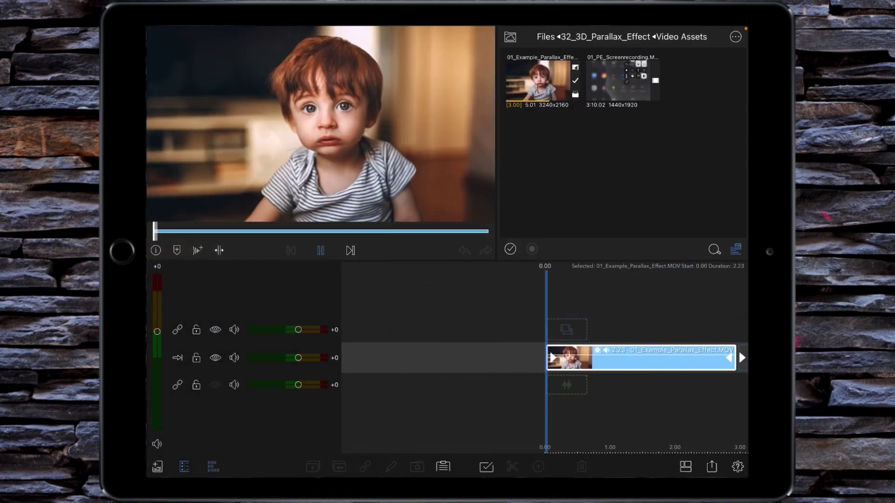
key("space")
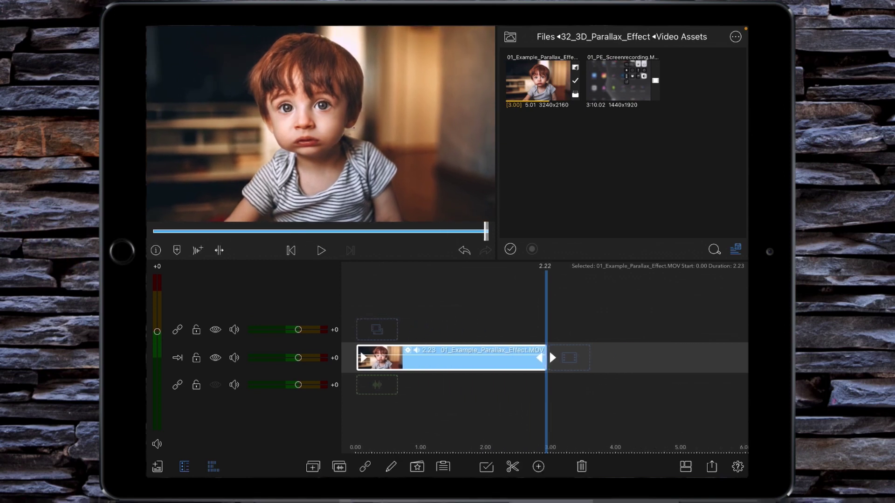
key("space")
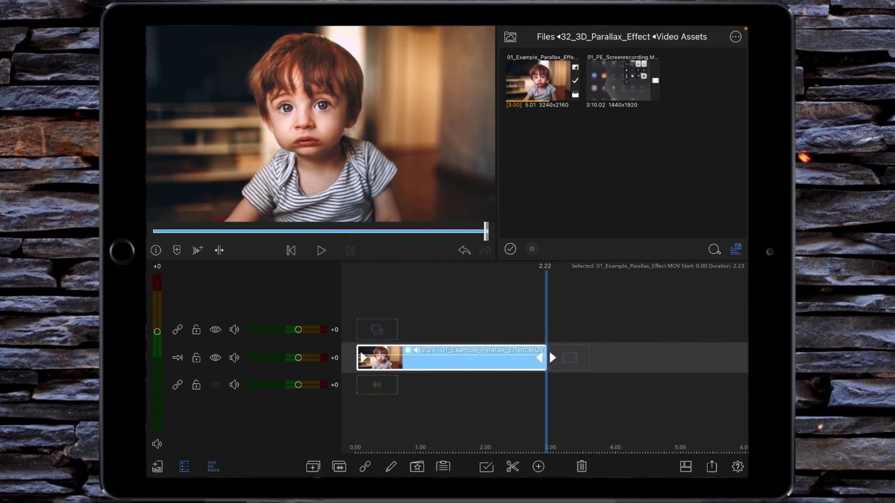
key("space")
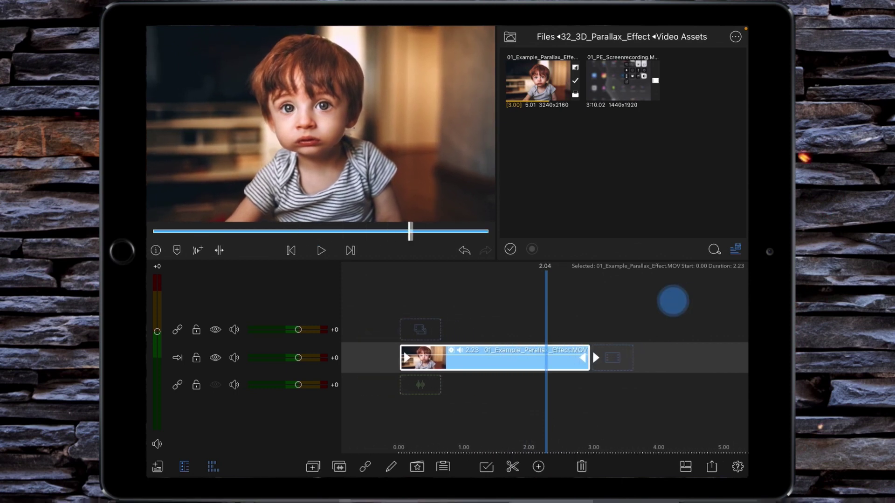
mouse_move(674, 300)
left_mouse_down()
mouse_move(641, 305)
mouse_move(713, 300)
mouse_move(567, 324)
mouse_move(591, 325)
left_mouse_up()
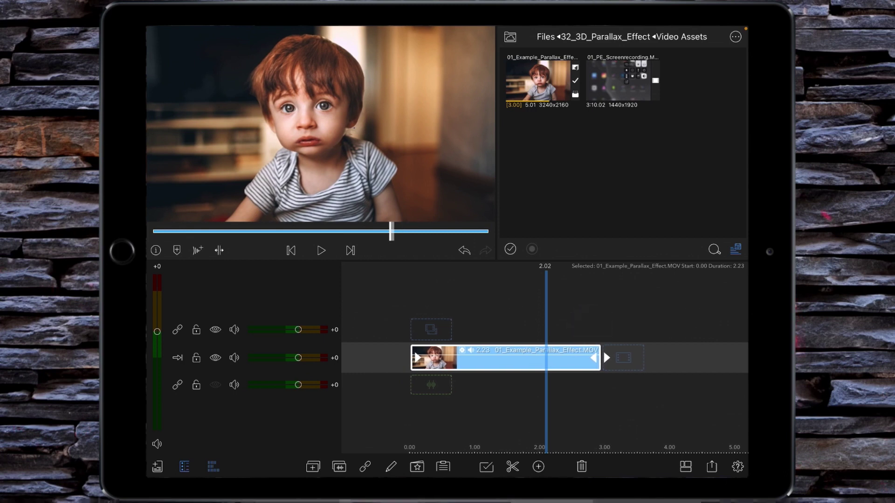
Step: Trim the toddler clip from about 2.23 to 2.00 seconds and play it back
left_click_drag(595, 358, 535, 360)
left_click_drag(580, 313, 734, 291)
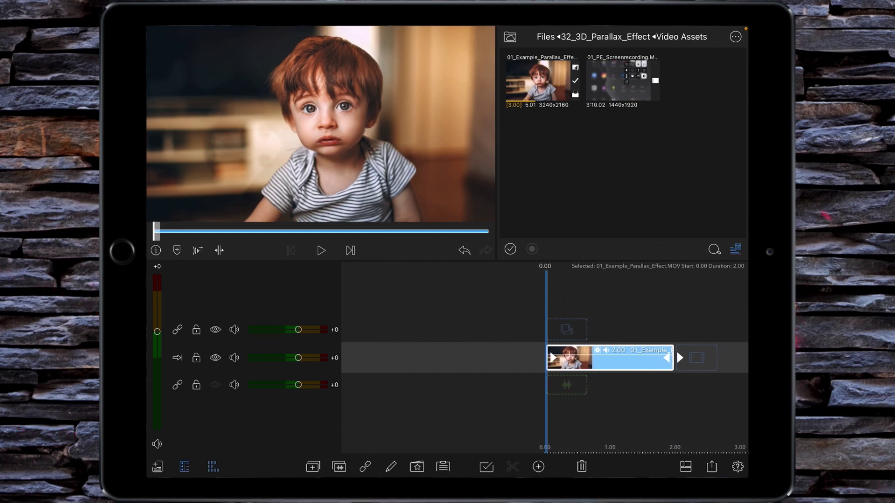
left_click(321, 250)
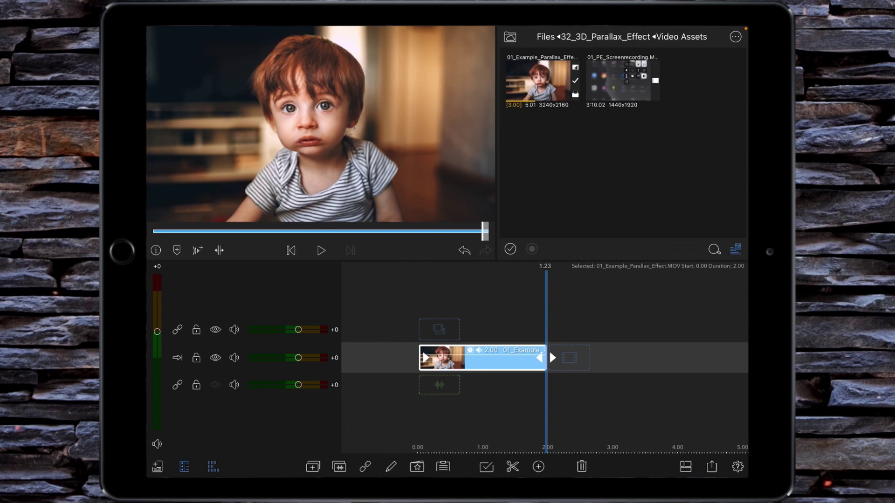
left_click_drag(696, 315, 745, 319)
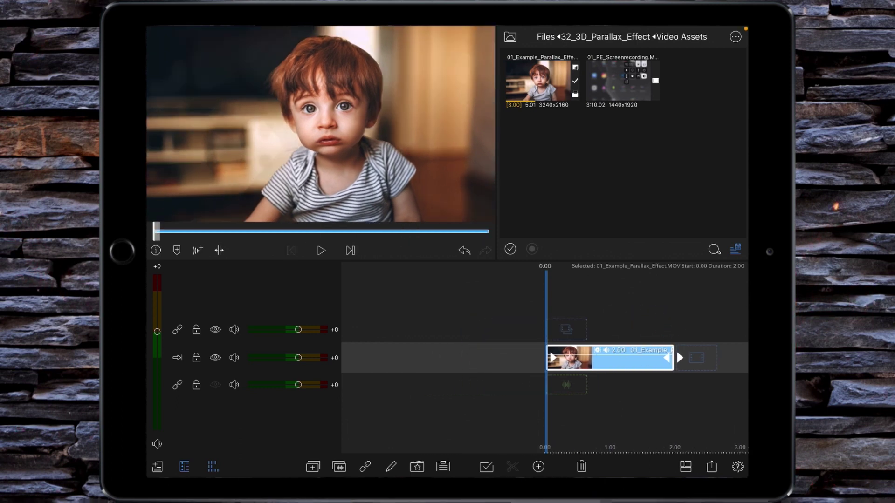